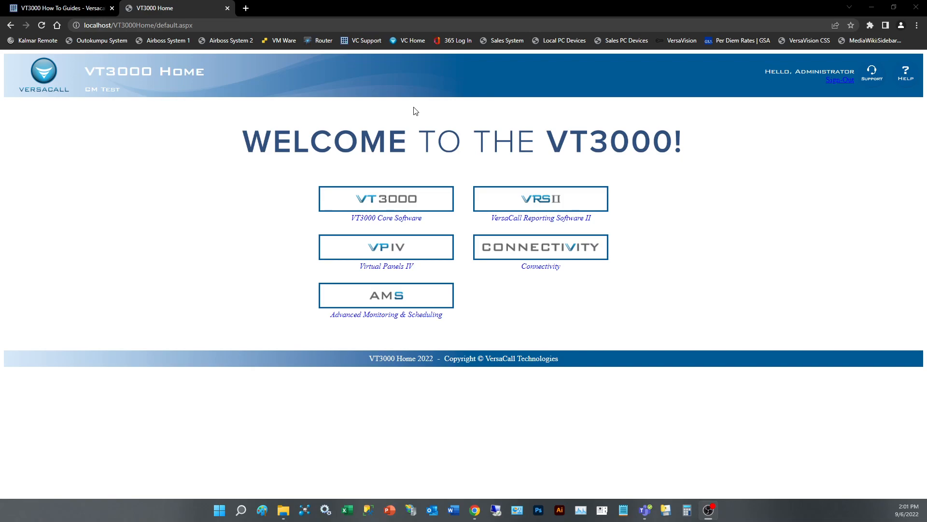
Step: Open the VT3000 Core Software and go to the global system settings under Administration
{"action": "left_click", "coordinate": [403, 210]}
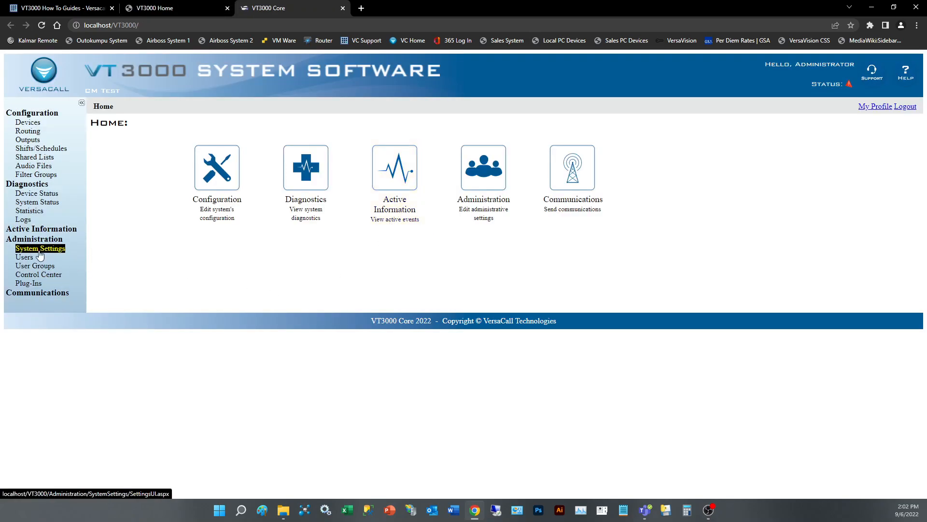
{"action": "left_click", "coordinate": [474, 226]}
{"action": "left_click", "coordinate": [217, 220]}
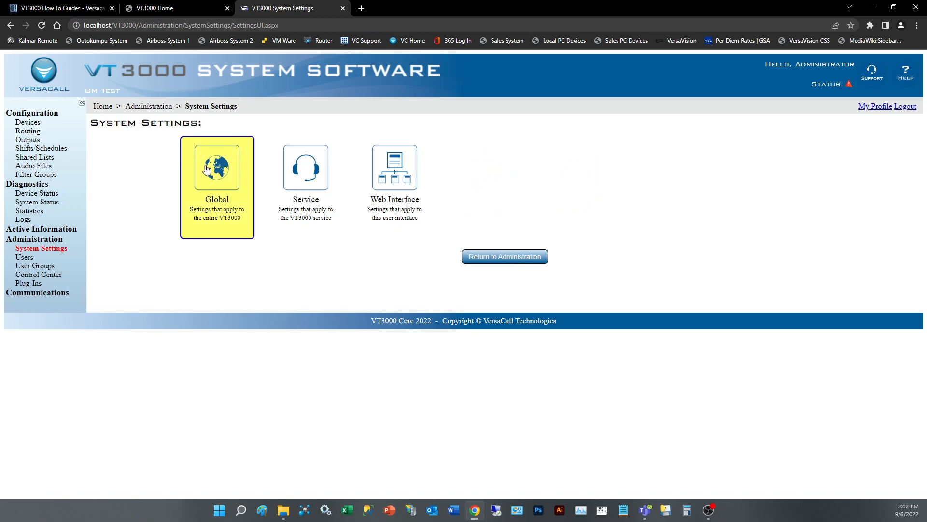
{"action": "left_click", "coordinate": [218, 176]}
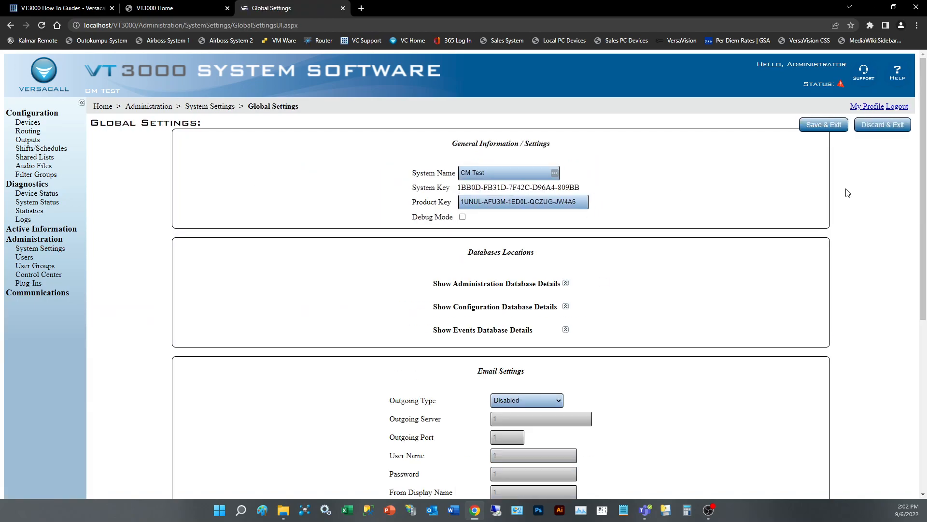
Step: Set the outgoing email type to Anonymous SMTP and review the Outgoing Server and Outgoing Port fields
{"action": "scroll", "coordinate": [411, 367], "scroll_direction": "down", "scroll_amount": 3}
{"action": "scroll", "coordinate": [413, 367], "scroll_direction": "down", "scroll_amount": 1}
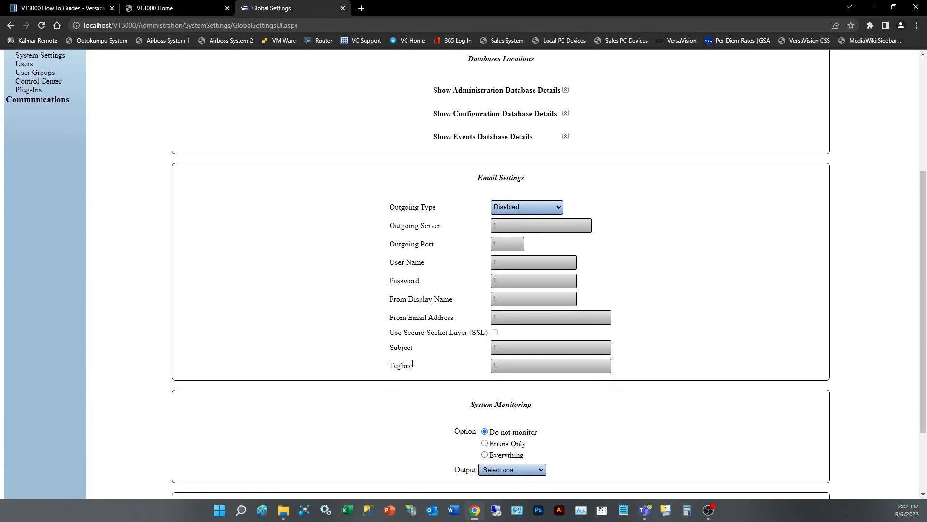
{"action": "scroll", "coordinate": [413, 366], "scroll_direction": "up", "scroll_amount": 1}
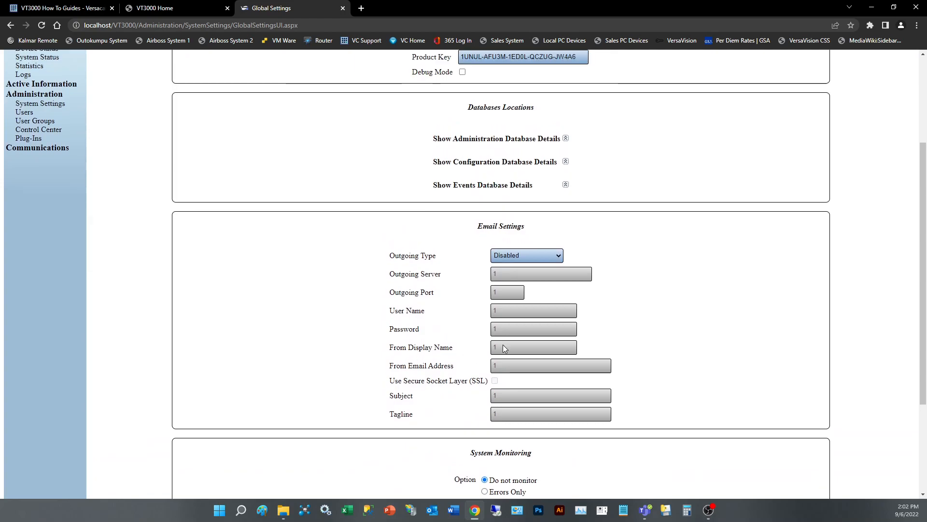
{"action": "left_click", "coordinate": [559, 259]}
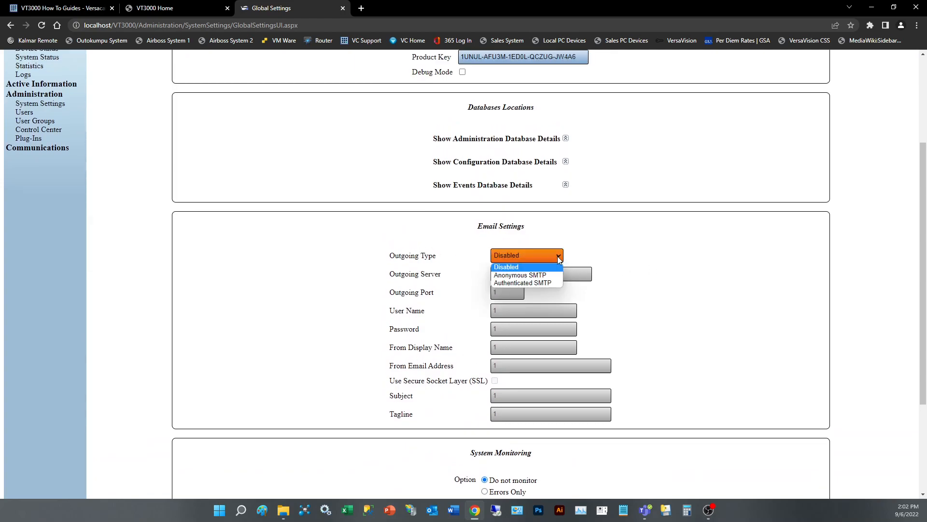
{"action": "left_click", "coordinate": [533, 275]}
{"action": "scroll", "coordinate": [674, 318], "scroll_direction": "down", "scroll_amount": 1}
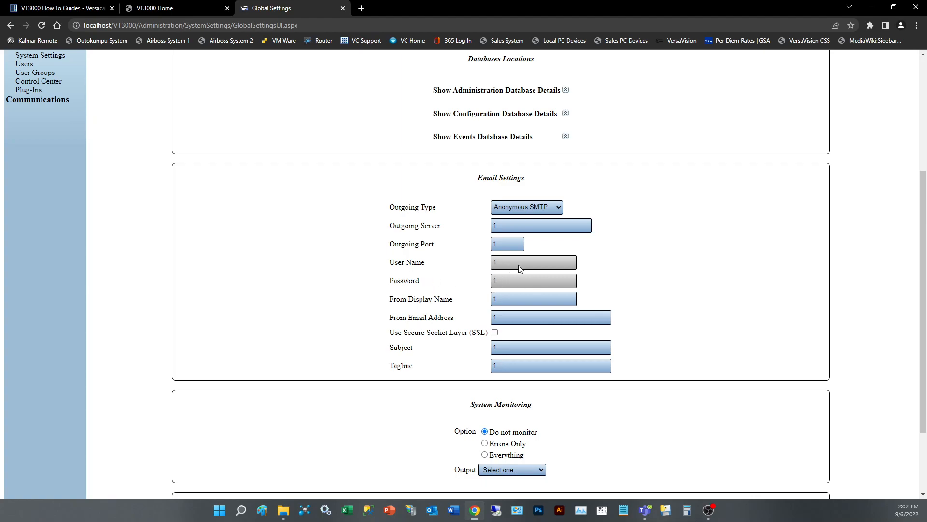
{"action": "double_click", "coordinate": [501, 224]}
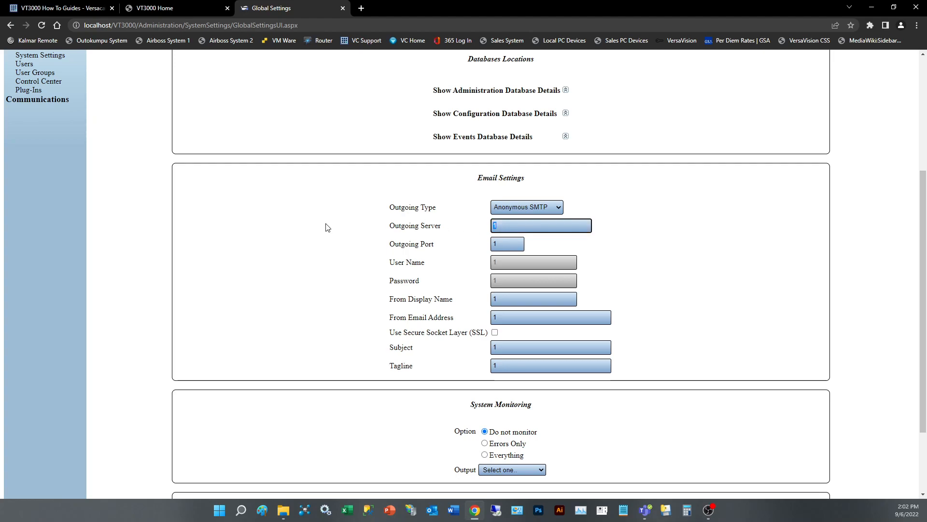
{"action": "double_click", "coordinate": [498, 244]}
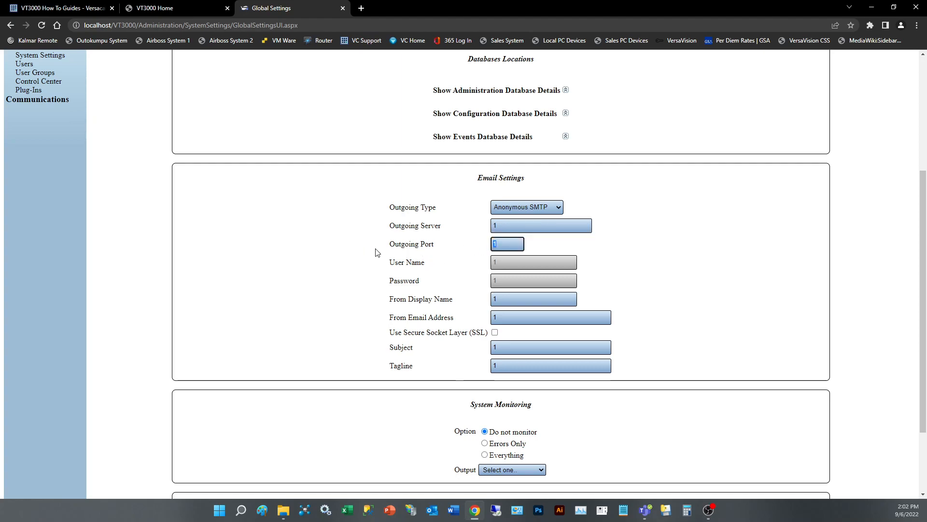
Step: Set the From Display Name in the email settings to "Andon System"
{"action": "left_click", "coordinate": [518, 299]}
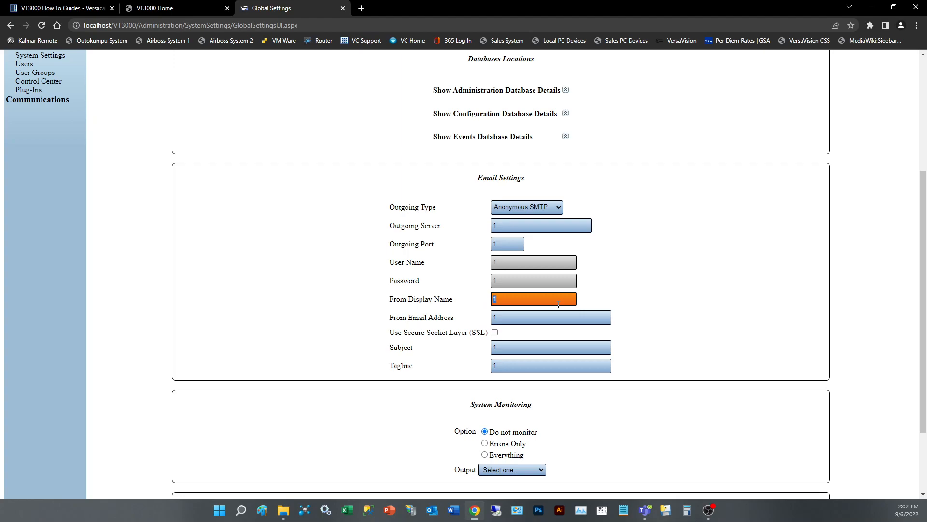
{"action": "type", "text": "Andon System"}
Step: Enter the sender's email address as the From Email Address and enable Secure Socket Layer (SSL)
{"action": "left_click", "coordinate": [519, 319]}
{"action": "key", "text": "Tab"}
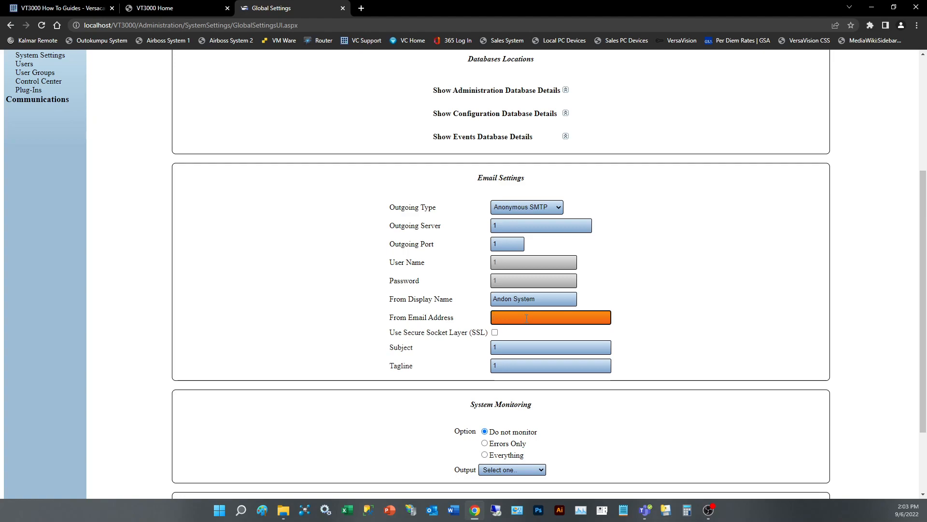
{"action": "type", "text": "andon@yourcaommpany.com"}
{"action": "left_click", "coordinate": [495, 333]}
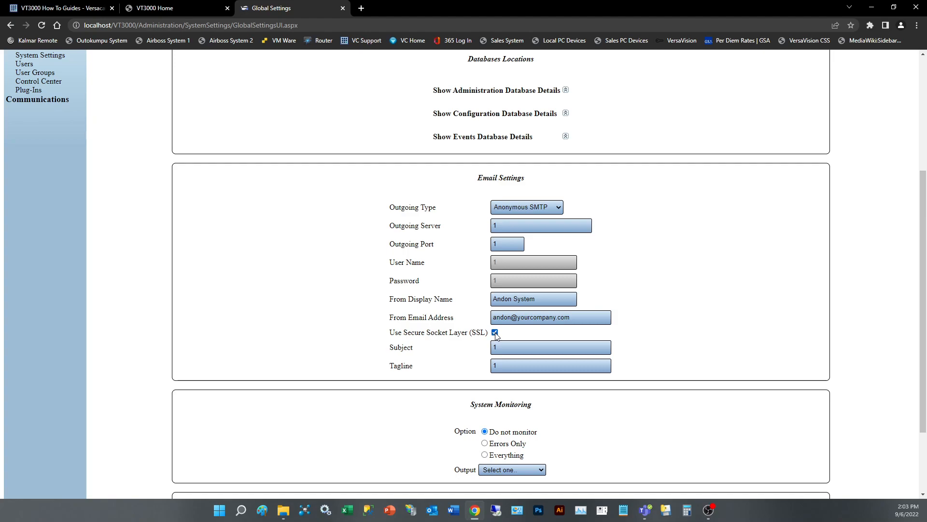
Step: Set the email subject to "VT3000 Notification"
{"action": "left_click", "coordinate": [501, 350]}
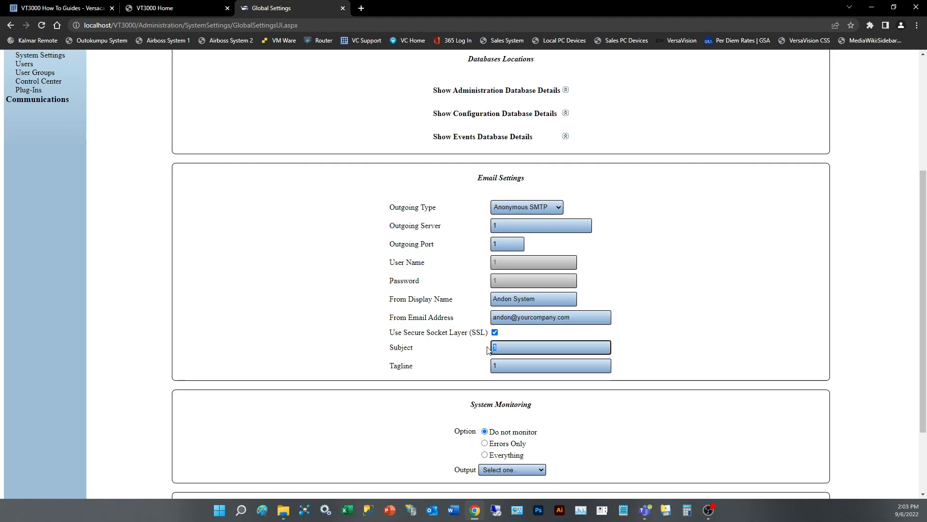
{"action": "key", "text": "Tab"}
{"action": "key", "text": "shift+Tab"}
{"action": "type", "text": "Vt3"}
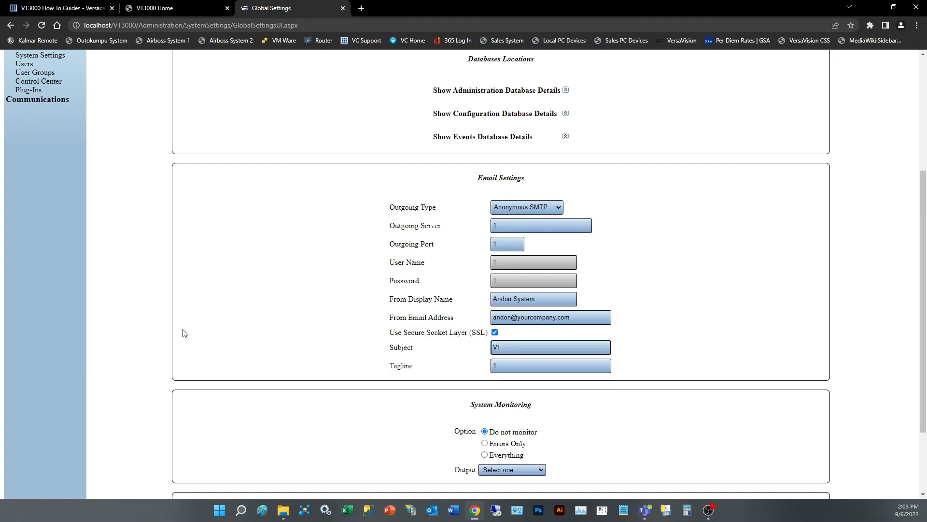
{"action": "type", "text": "T3"}
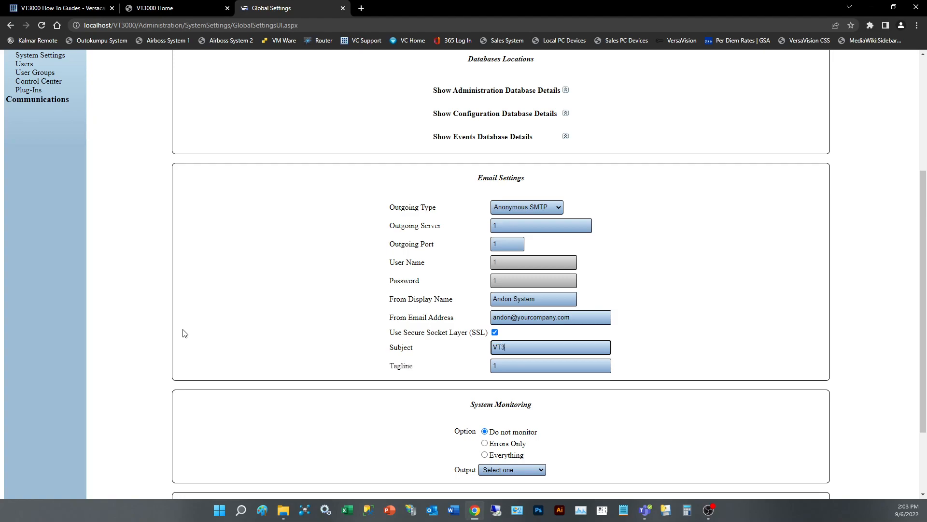
{"action": "type", "text": "000 Notification"}
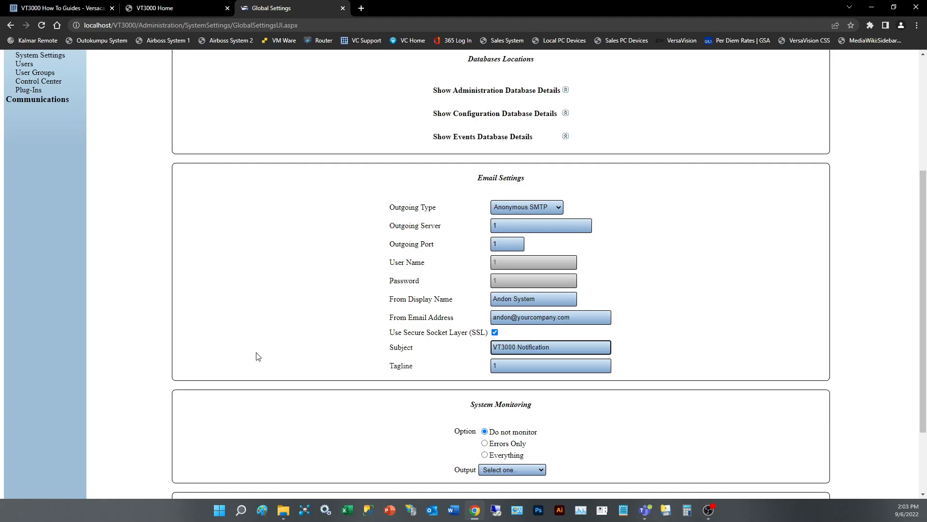
Step: Set the email tagline to "~DATE ~TIME"
{"action": "key", "text": "Tab"}
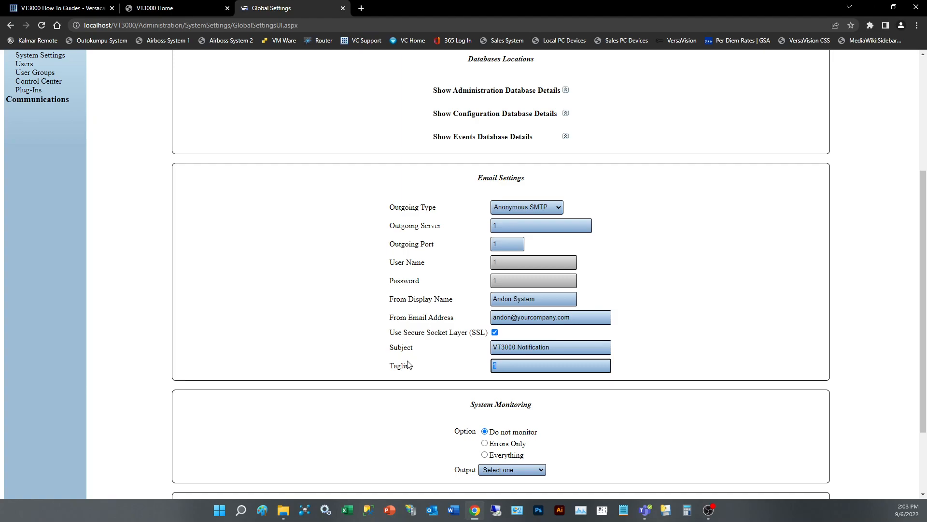
{"action": "type", "text": "~DATE"}
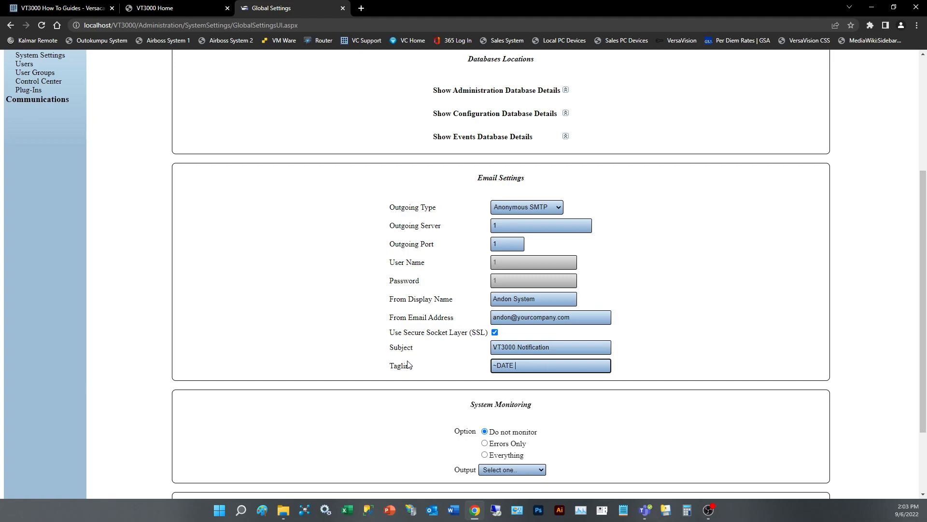
{"action": "type", "text": " ~TIME"}
Step: Clear the email tagline and save the global settings, acknowledging the control unit restart notice
{"action": "left_click_drag", "start_coordinate": [540, 366], "coordinate": [409, 366]}
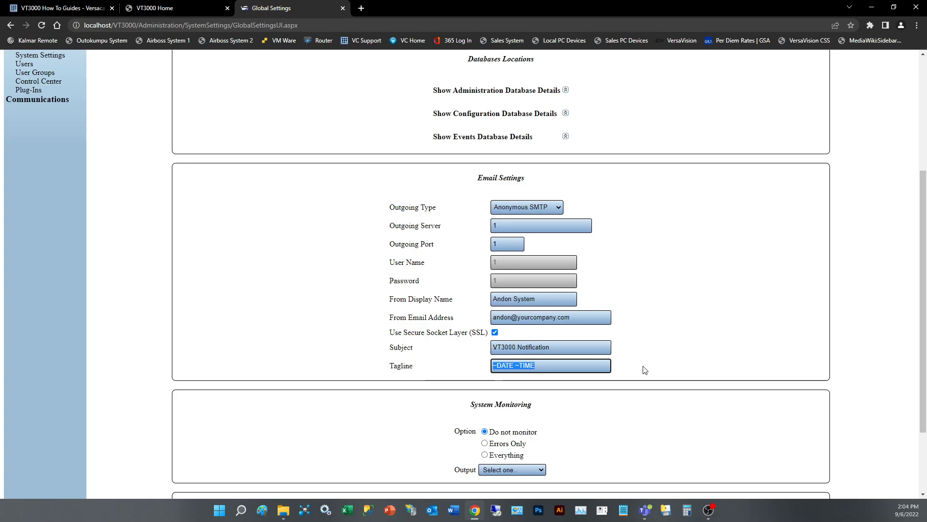
{"action": "key", "text": "BackSpace"}
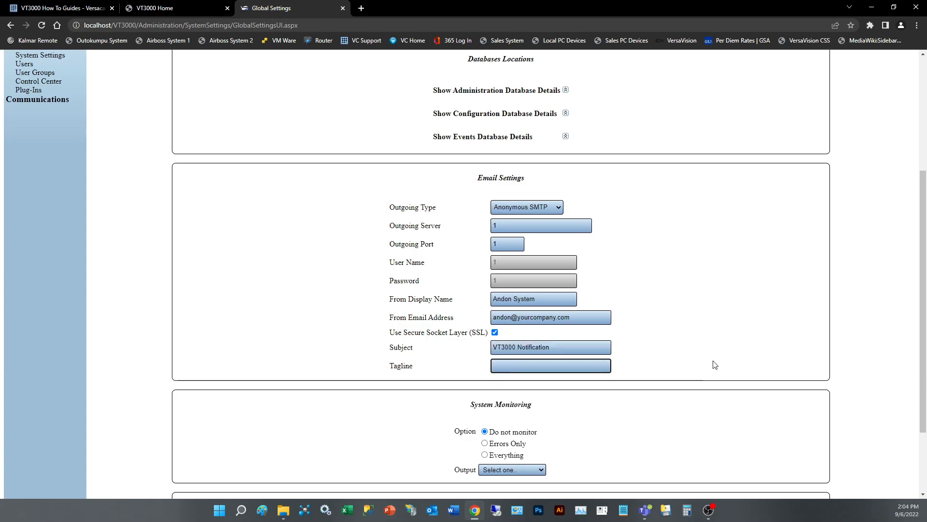
{"action": "scroll", "coordinate": [725, 347], "scroll_direction": "up", "scroll_amount": 4}
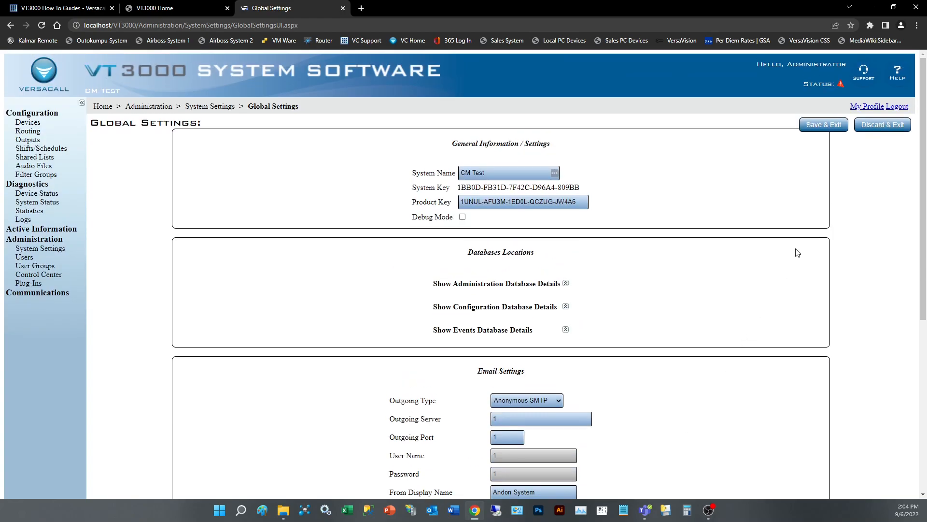
{"action": "left_click", "coordinate": [823, 130]}
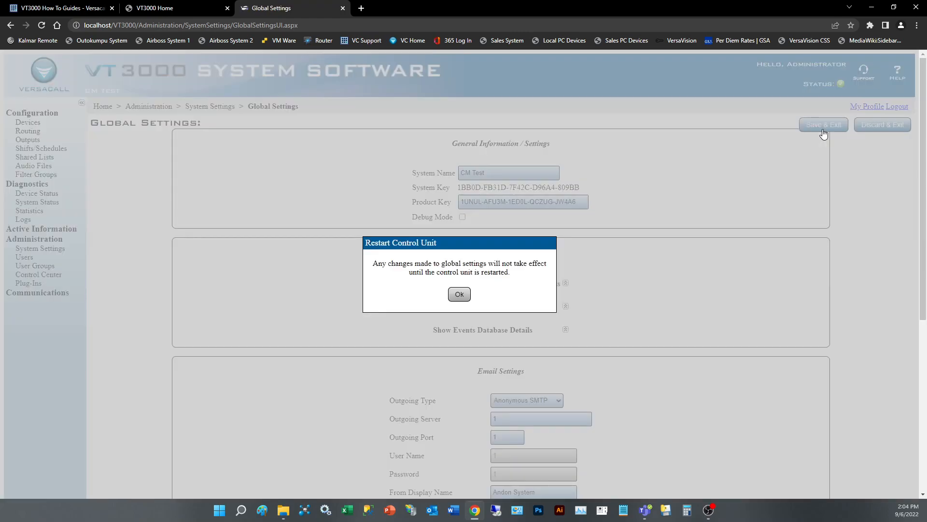
{"action": "left_click", "coordinate": [463, 296]}
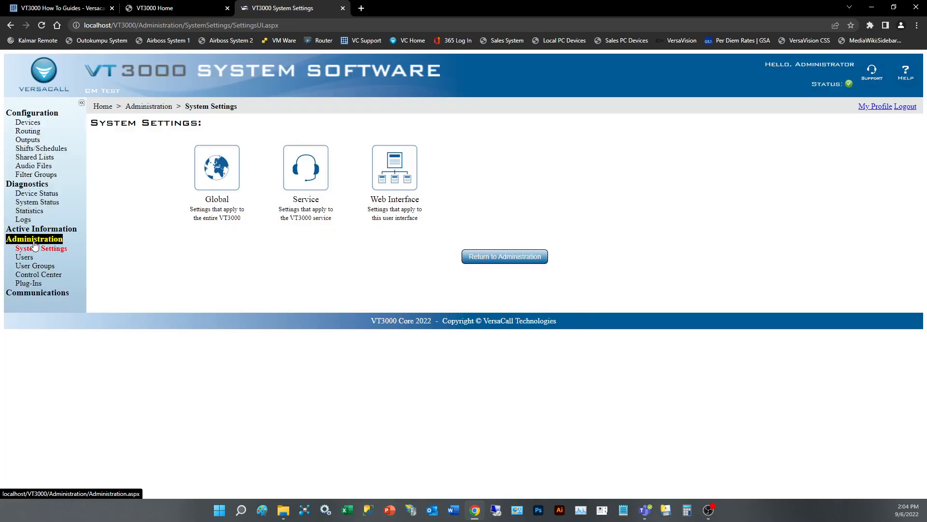
Step: Restart the VT3000 Service in the Control Center's applications by stopping it and starting it again
{"action": "left_click", "coordinate": [32, 274]}
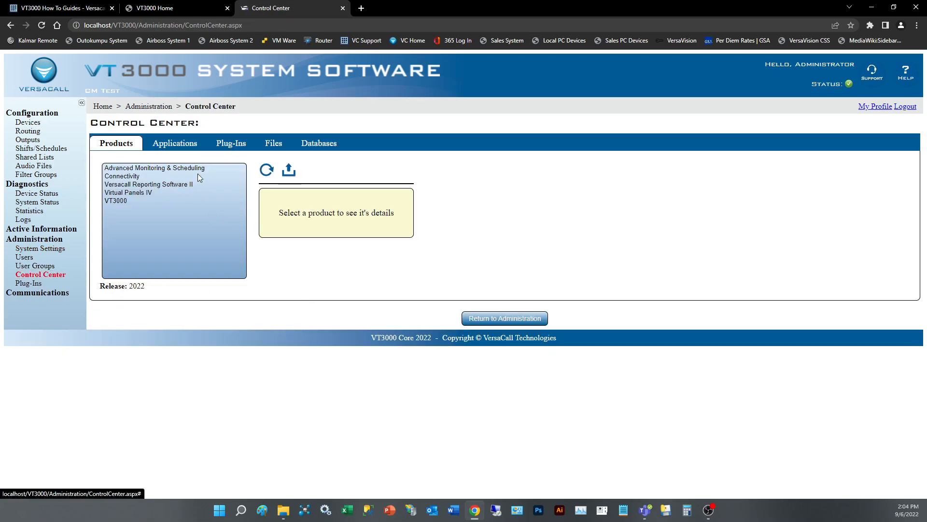
{"action": "left_click", "coordinate": [175, 144]}
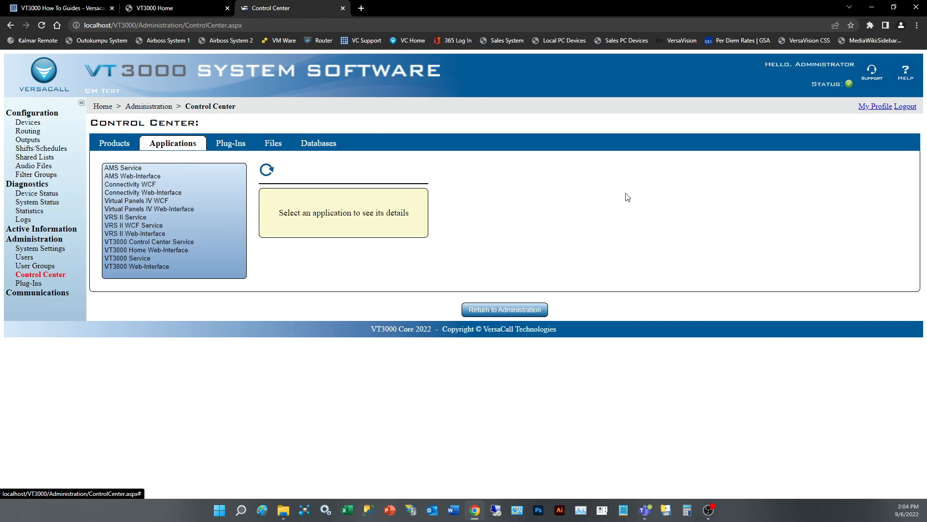
{"action": "left_click", "coordinate": [135, 258]}
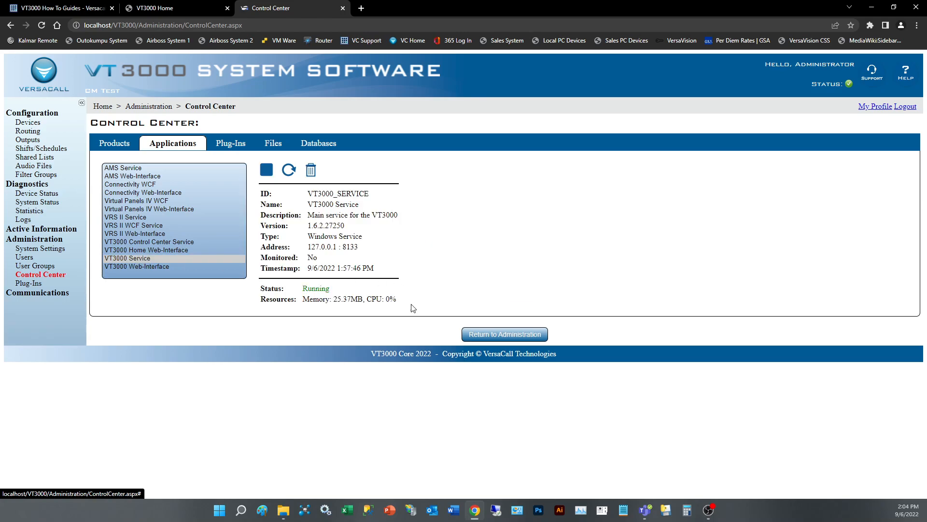
{"action": "left_click", "coordinate": [268, 174]}
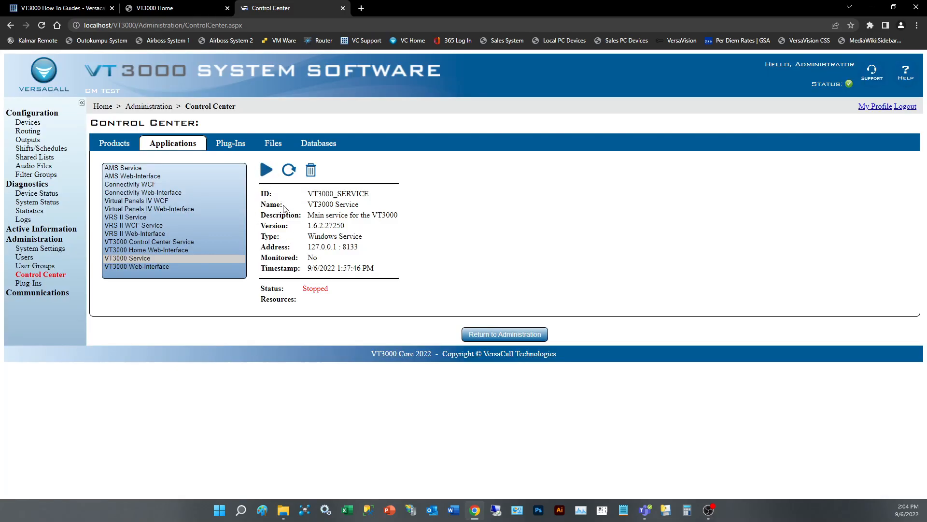
{"action": "left_click", "coordinate": [268, 172]}
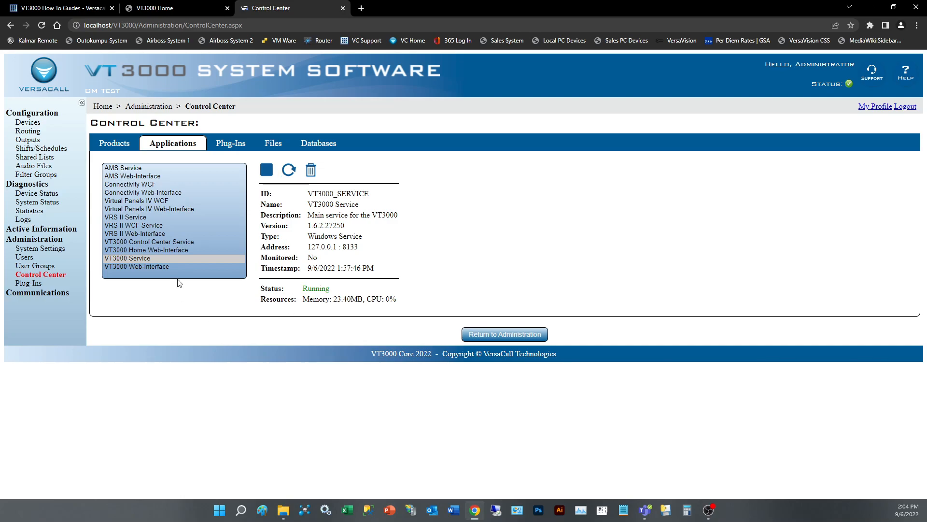
Step: Reopen the global system settings and set the outgoing email type to Authenticated SMTP
{"action": "left_click", "coordinate": [29, 248]}
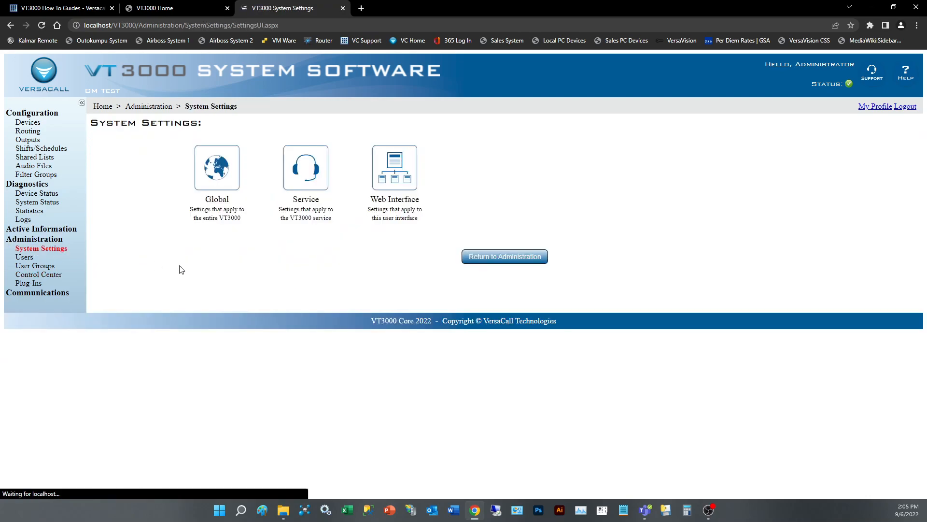
{"action": "left_click", "coordinate": [222, 202]}
{"action": "scroll", "coordinate": [517, 251], "scroll_direction": "down", "scroll_amount": 4}
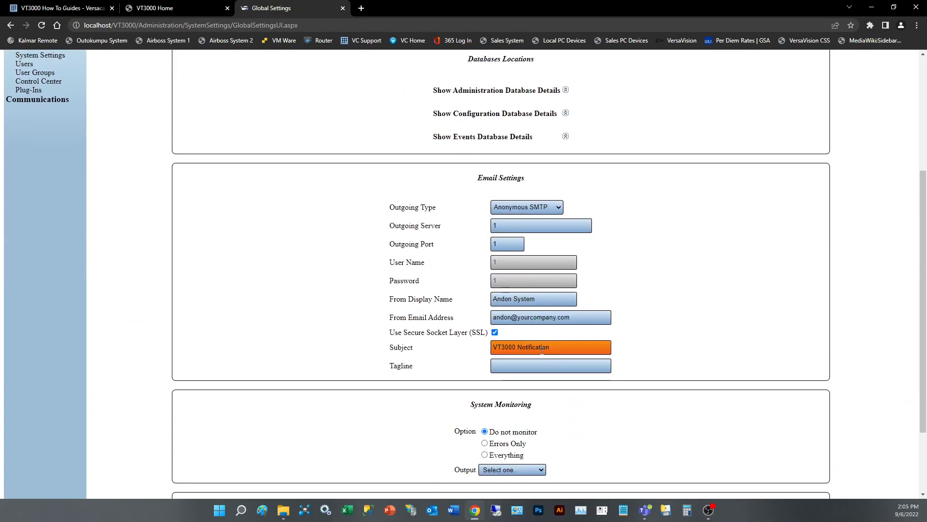
{"action": "left_click", "coordinate": [552, 207]}
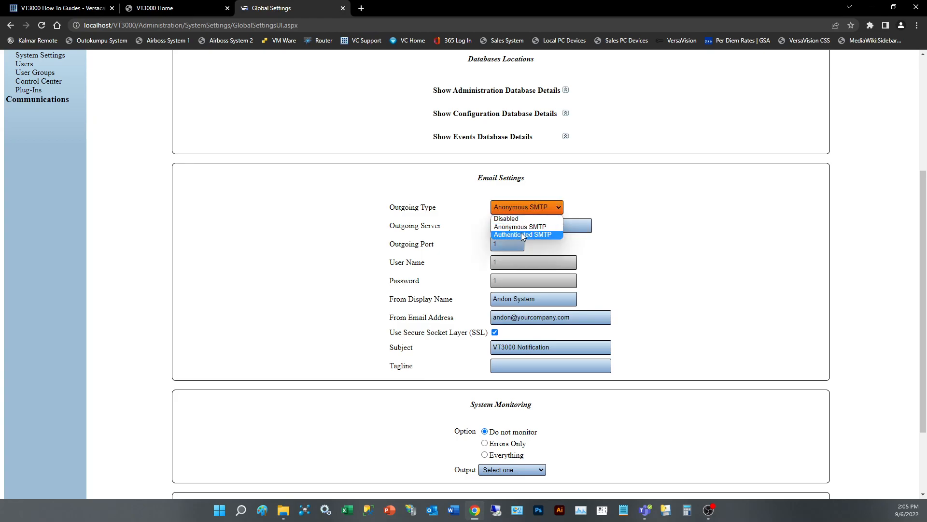
{"action": "left_click", "coordinate": [526, 234]}
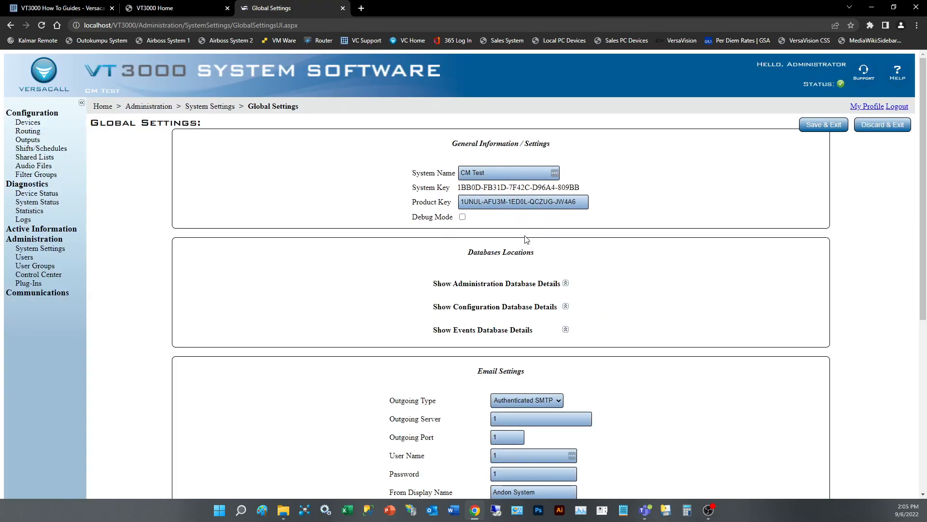
Step: Review the User Name and Password fields available for authenticated SMTP in the email settings
{"action": "scroll", "coordinate": [531, 320], "scroll_direction": "down", "scroll_amount": 3}
{"action": "double_click", "coordinate": [508, 310]}
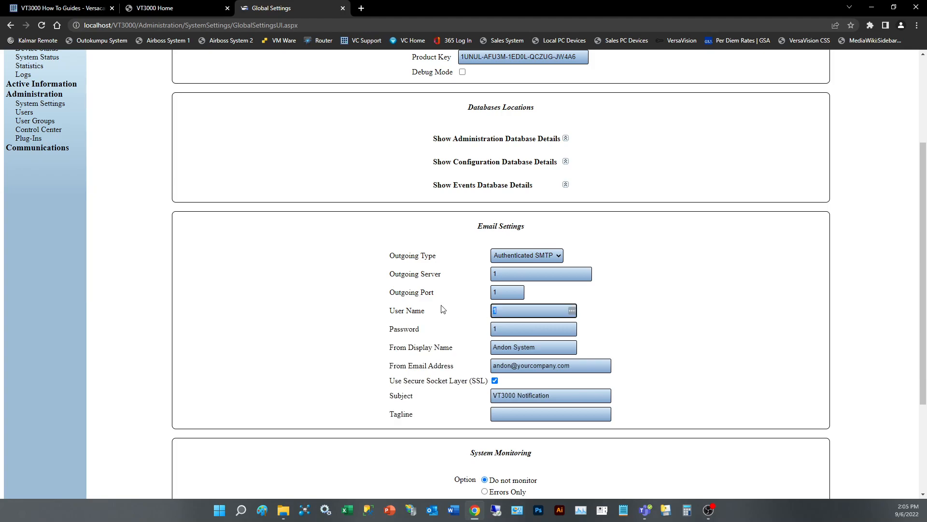
{"action": "key", "text": "Tab"}
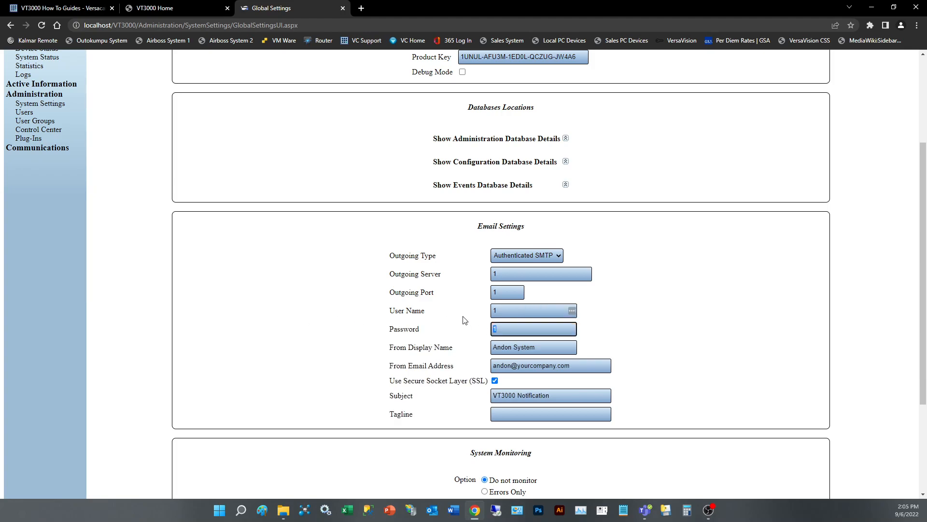
{"action": "double_click", "coordinate": [515, 310]}
{"action": "double_click", "coordinate": [502, 329]}
{"action": "scroll", "coordinate": [710, 267], "scroll_direction": "up", "scroll_amount": 3}
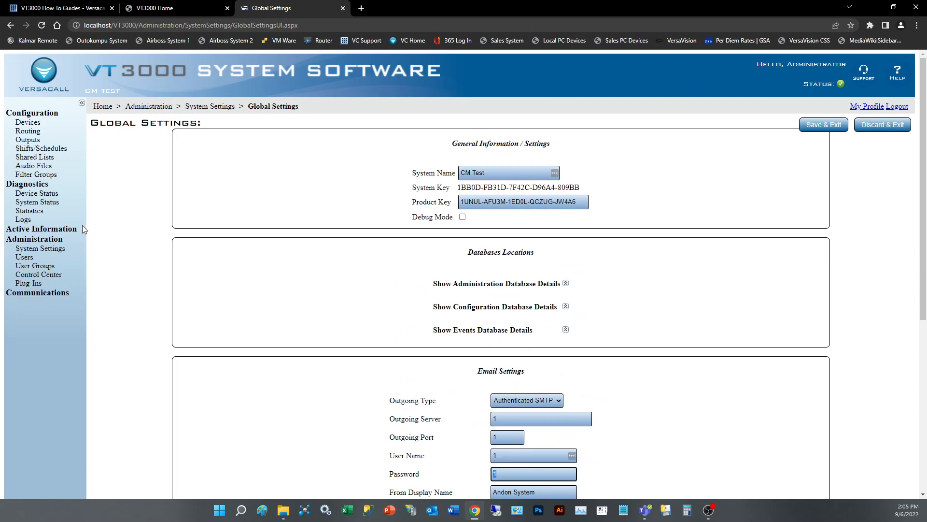